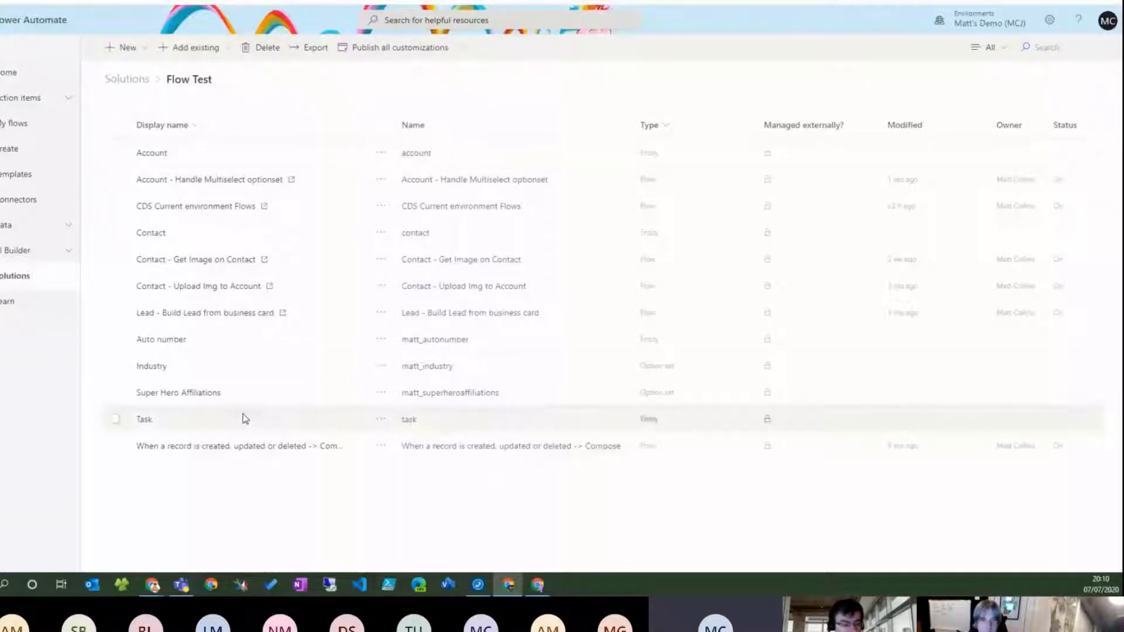
- Select the Super Hero Affiliations option set row in the Flow Test solution
click(191, 397)
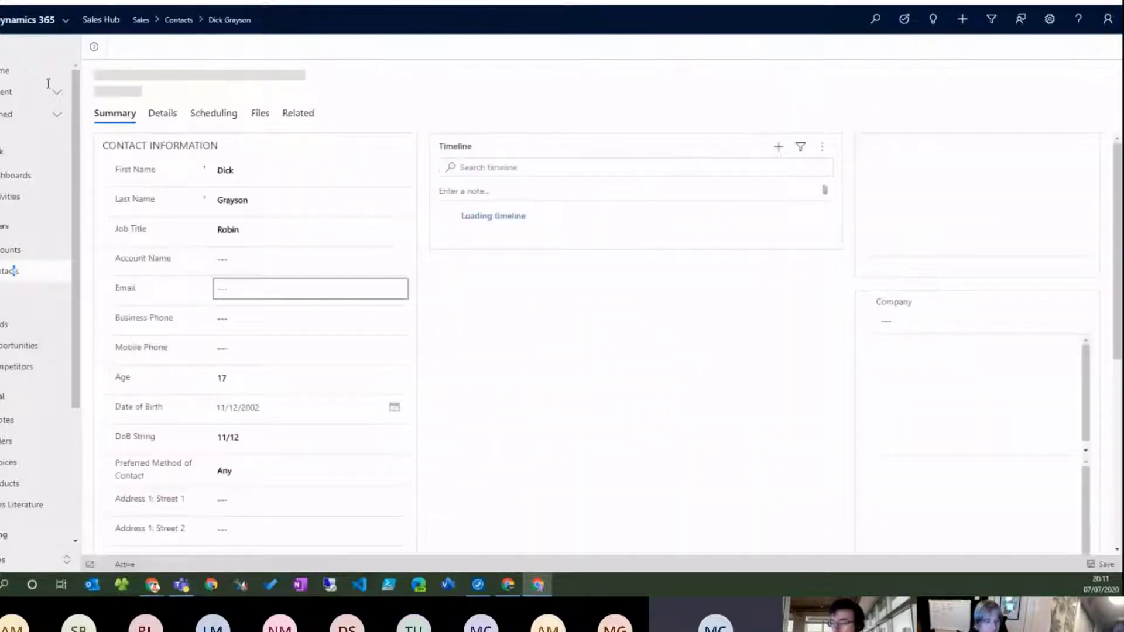
- On the contact's Details tab, set Super Hero Affiliations to Teen Titans, Young Justice and Justice League
click(167, 115)
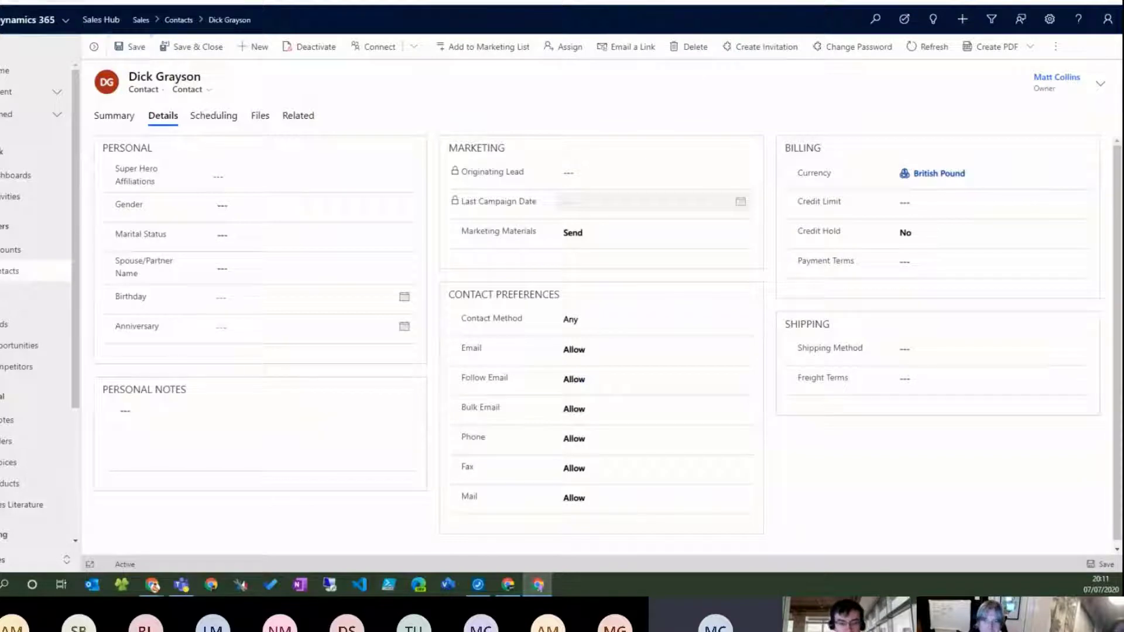
click(331, 171)
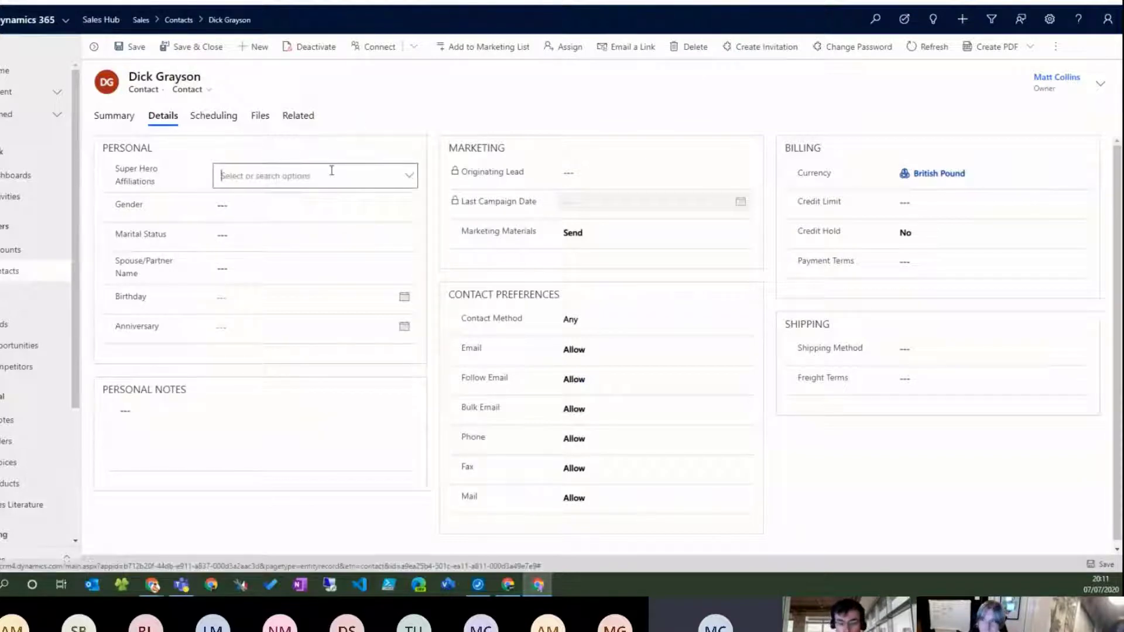
click(408, 177)
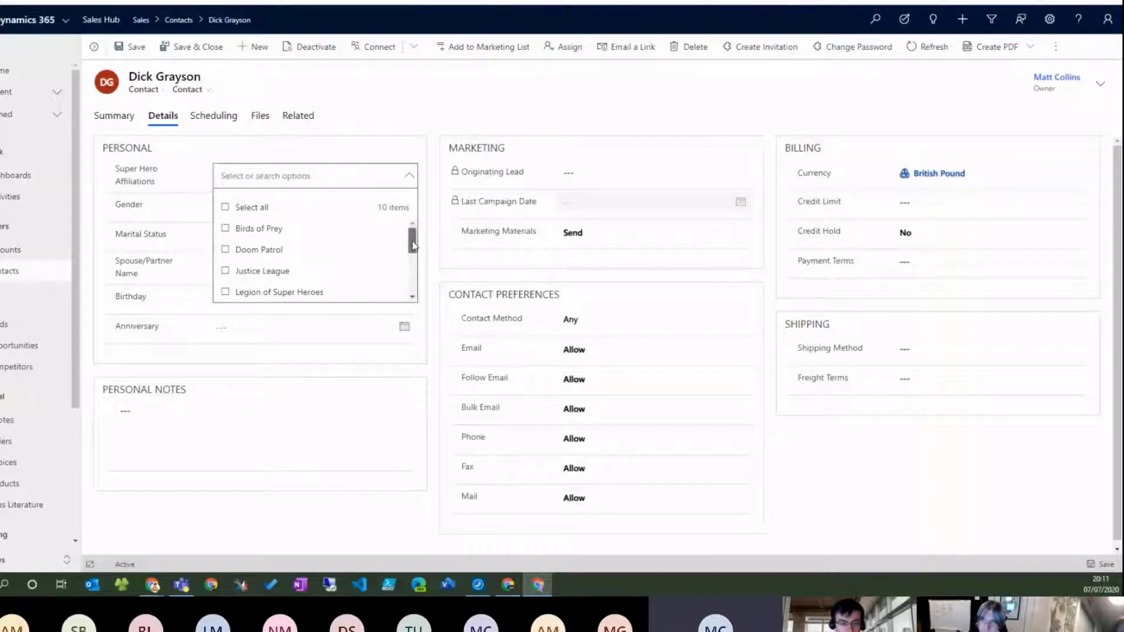
drag(413, 246, 414, 288)
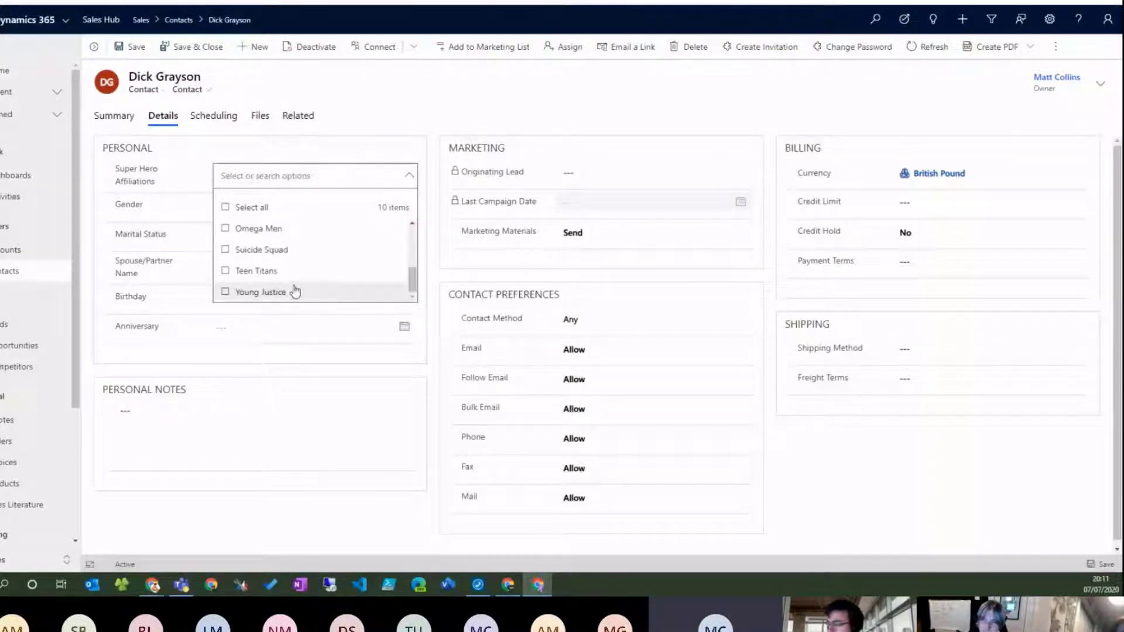
click(225, 271)
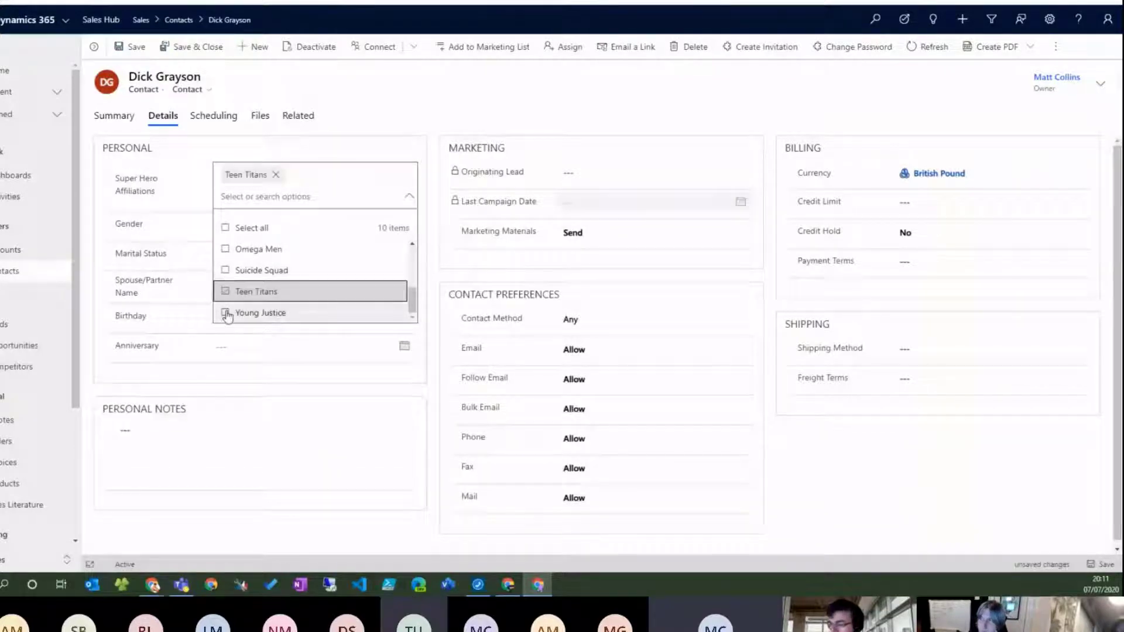
click(226, 314)
drag(414, 291, 416, 255)
click(227, 295)
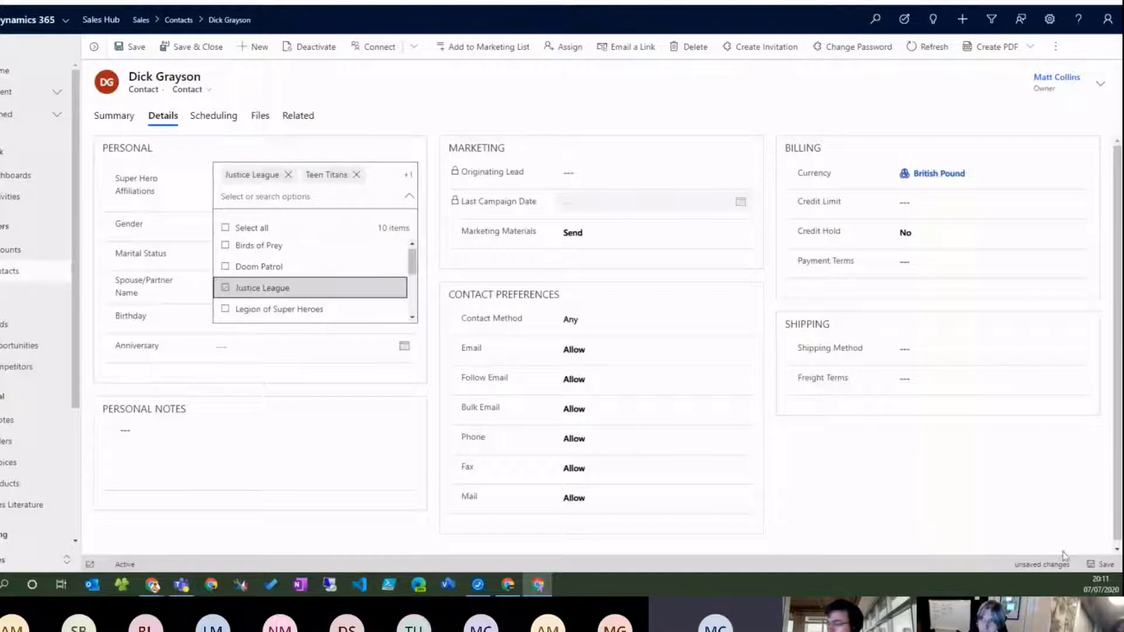
- Save the contact record with Ctrl+S and close the affiliations option list
key(ctrl+s)
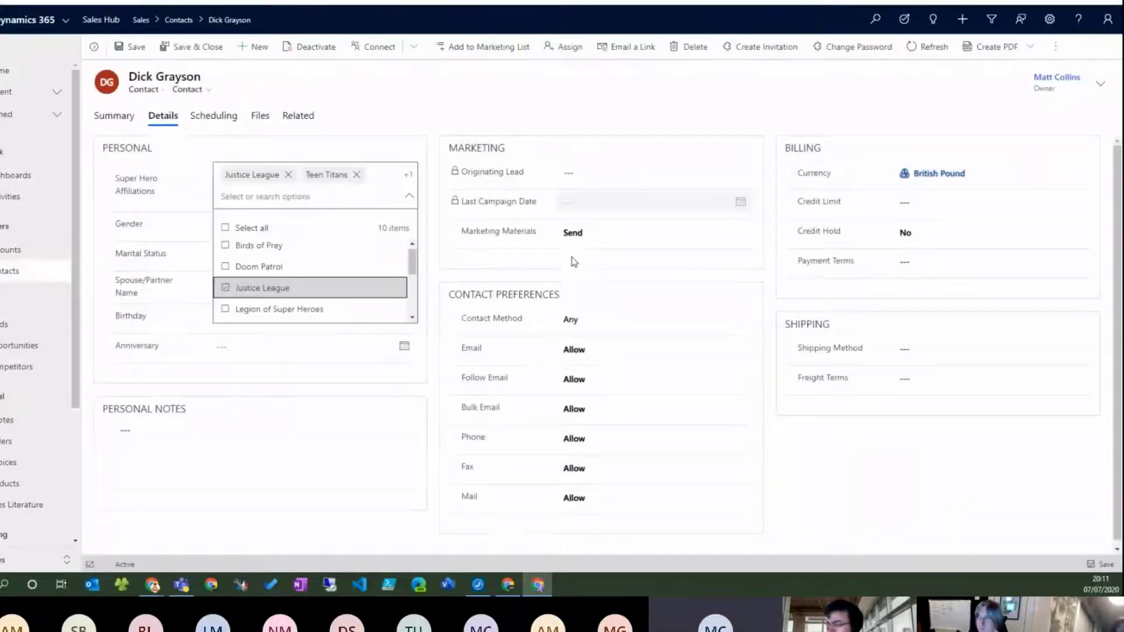
click(432, 103)
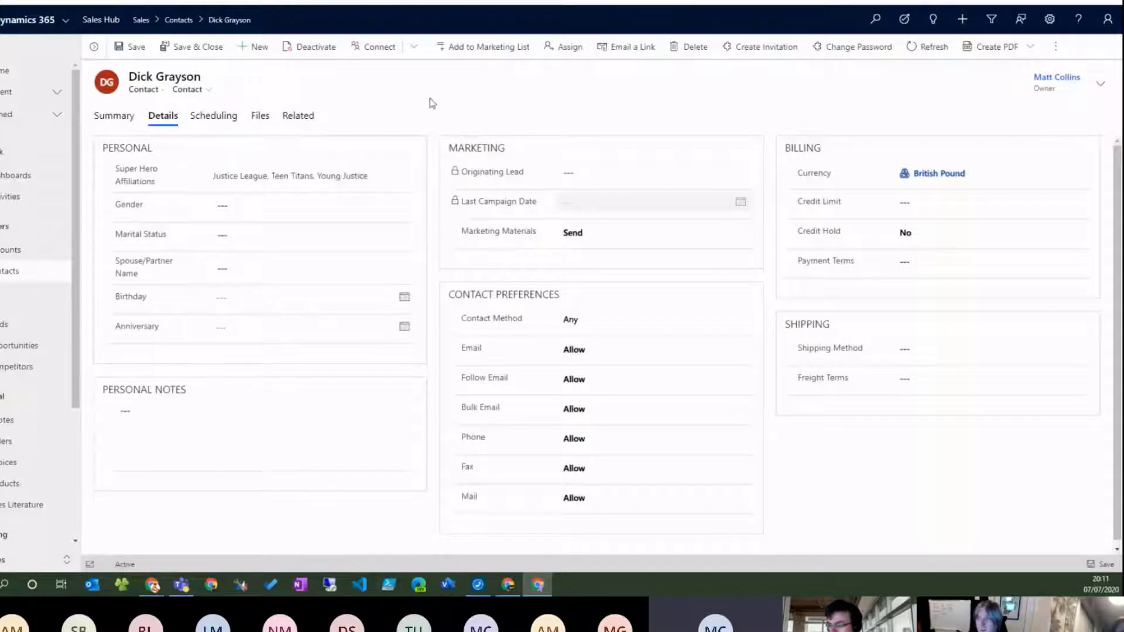
mouse_move(290, 182)
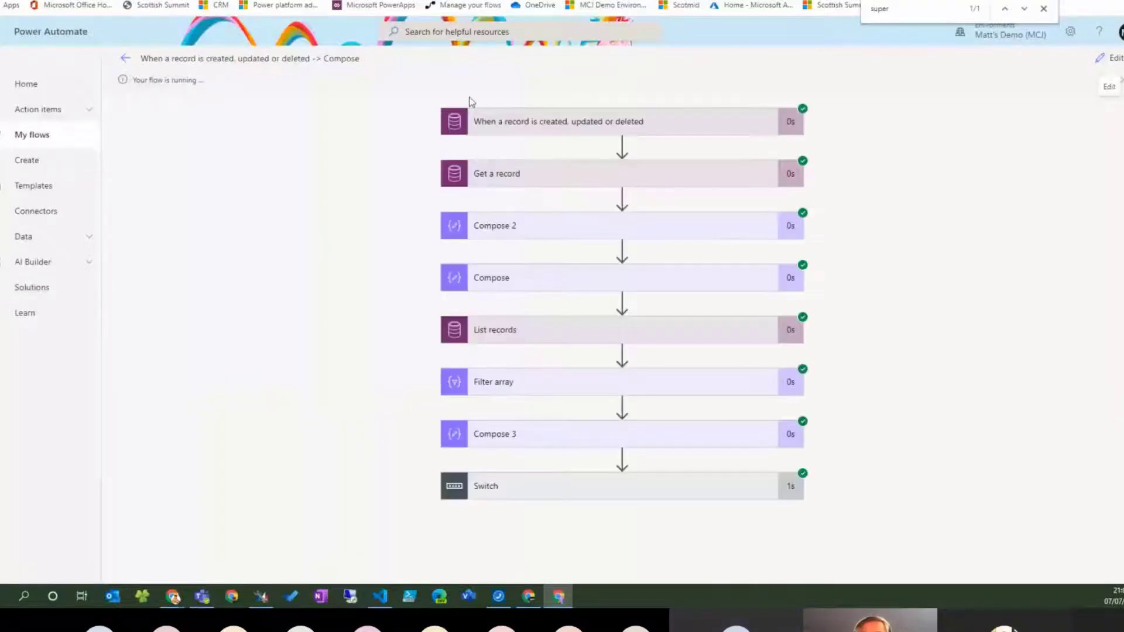
- Expand the run's Switch and its Birds of Prey Case, then return to the contact form
click(597, 495)
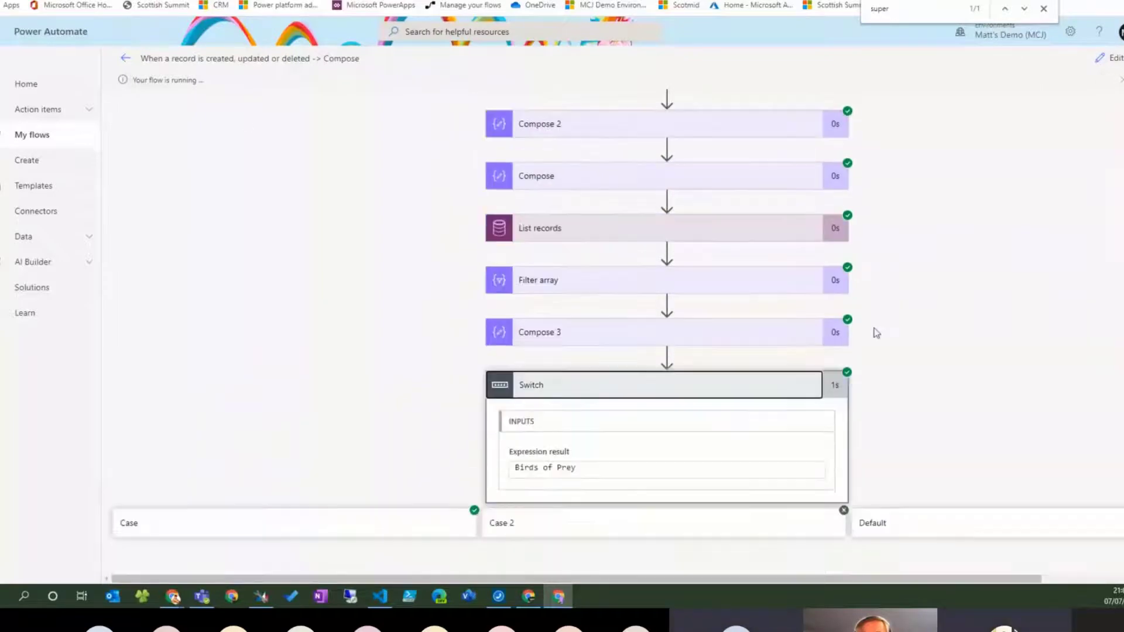
click(223, 530)
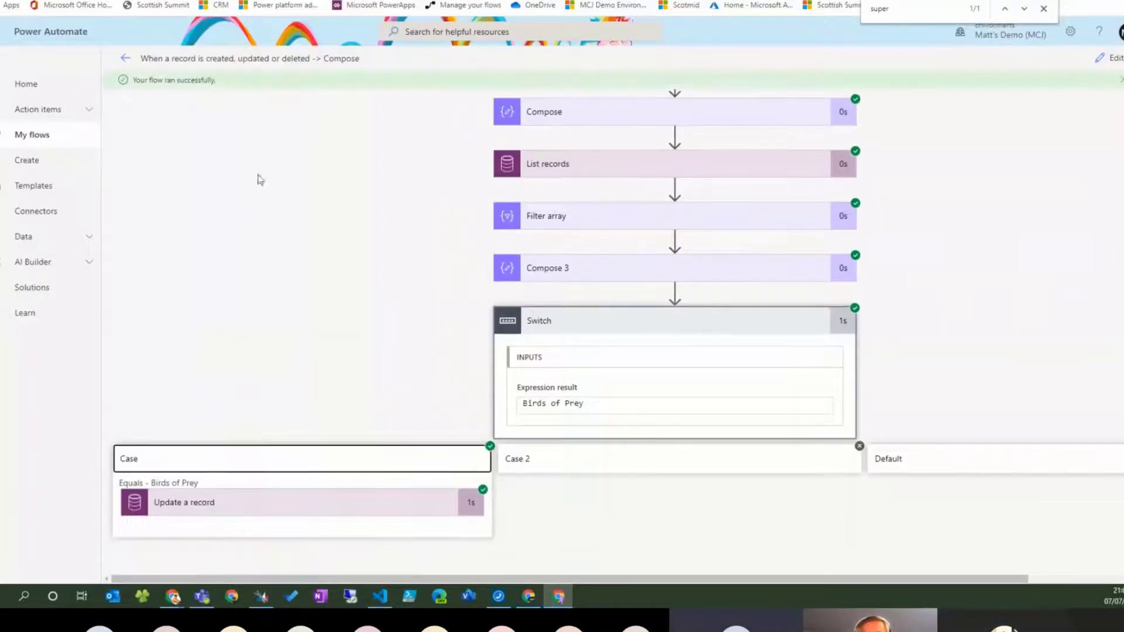
key(ctrl+Tab)
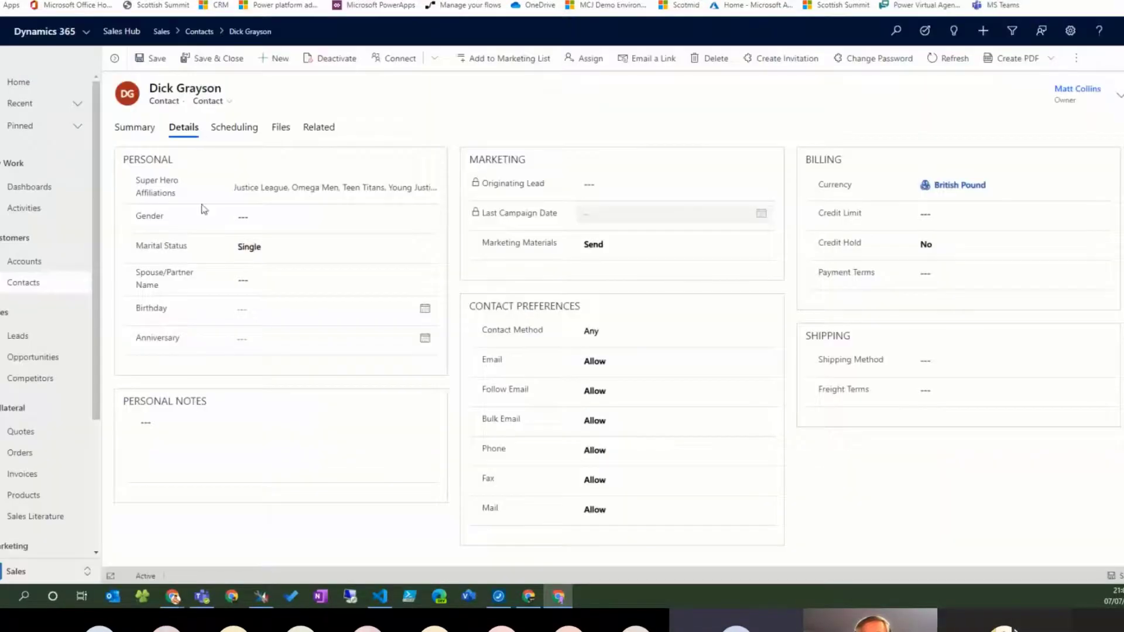
- Refresh the contact and expand all Super Hero Affiliations tags to confirm Birds of Prey was added
click(947, 60)
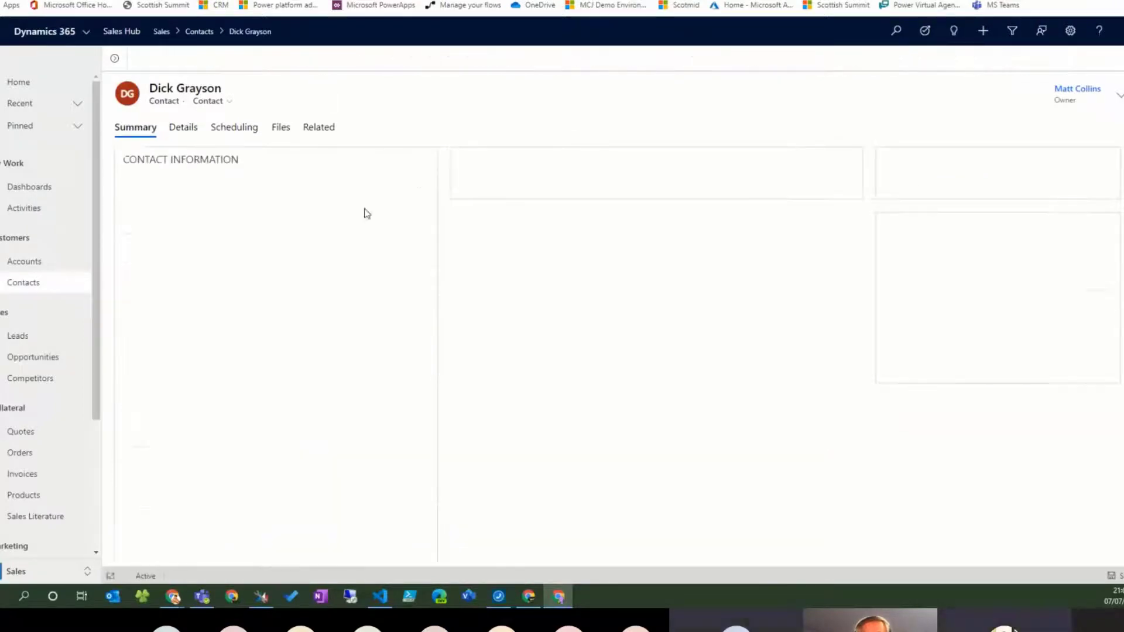
click(183, 127)
click(421, 190)
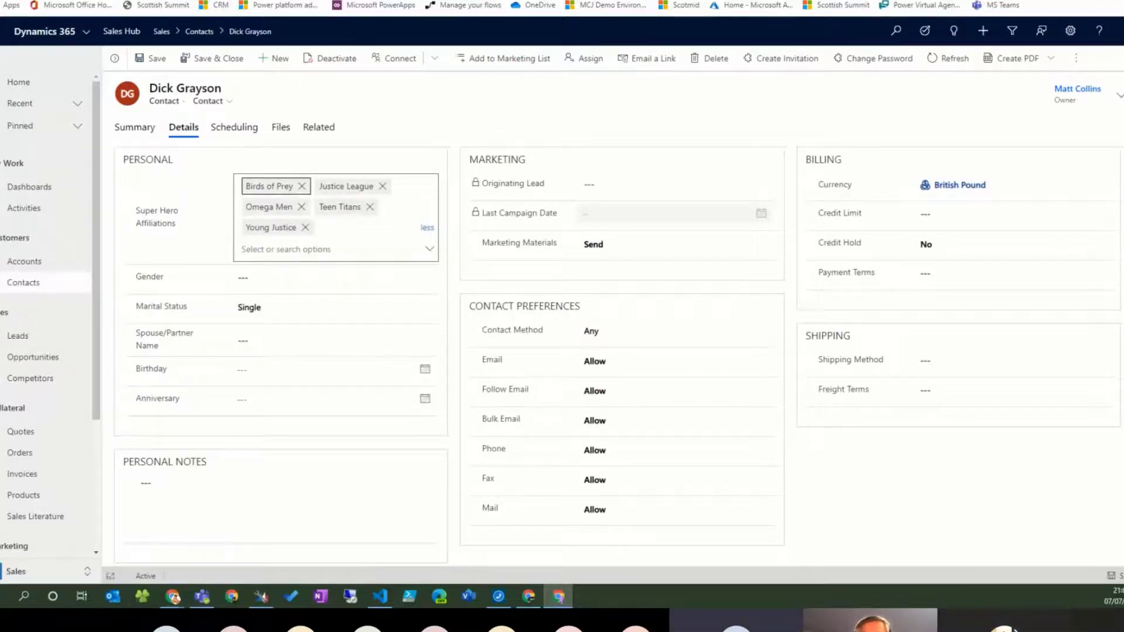
key(ctrl+Tab)
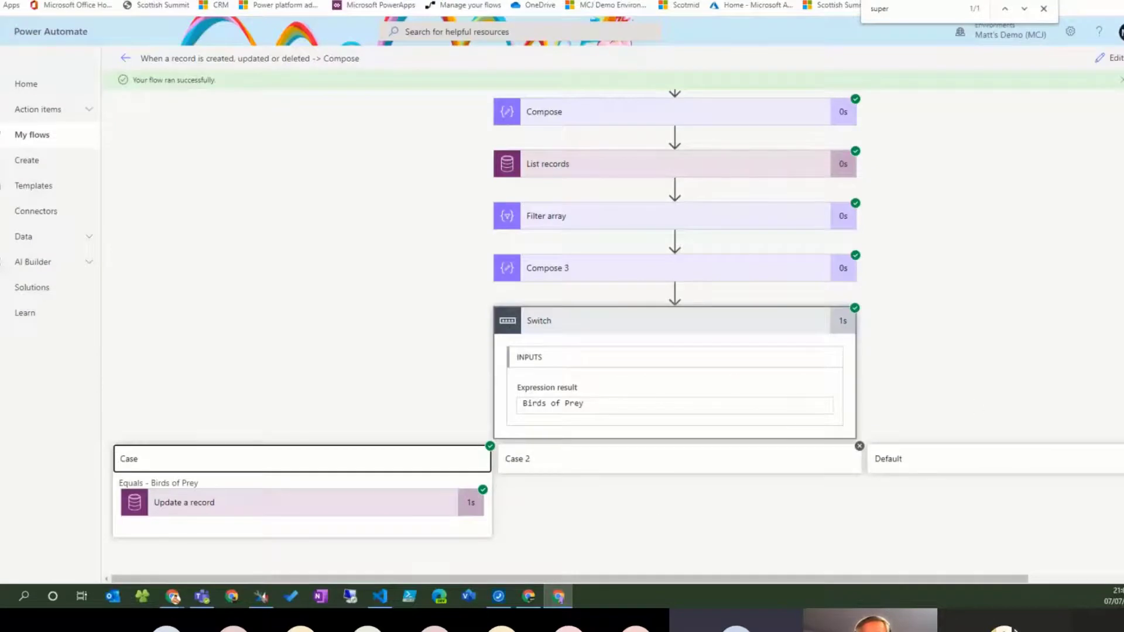
- Edit the flow and inspect Compose 3, Filter array and List records, including its advanced options
click(1118, 61)
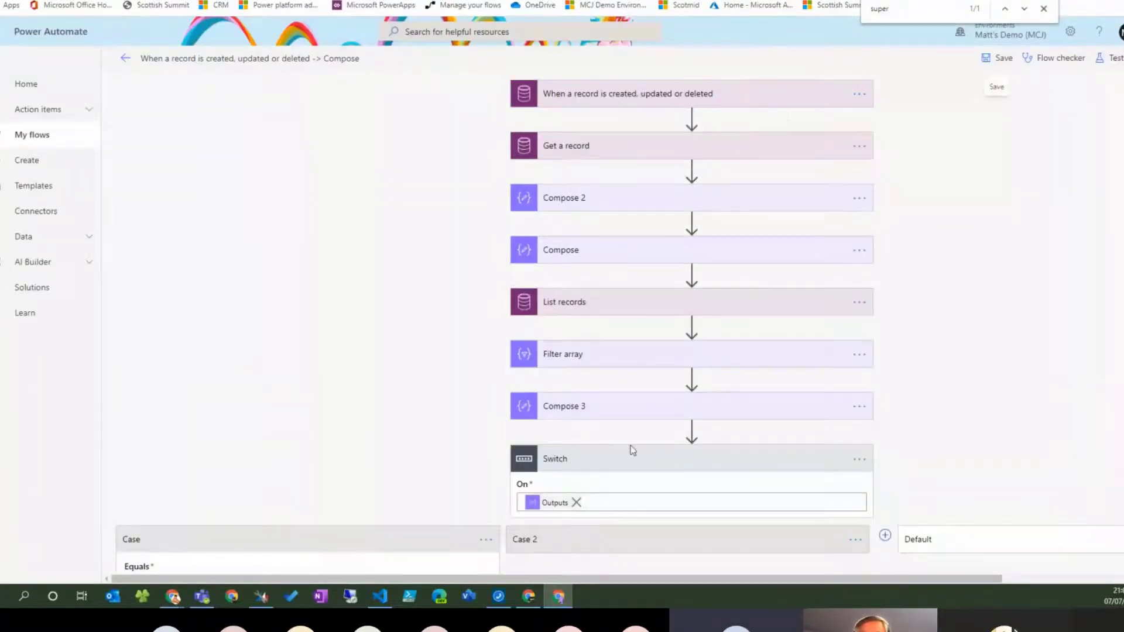
scroll(963, 319, down, 3)
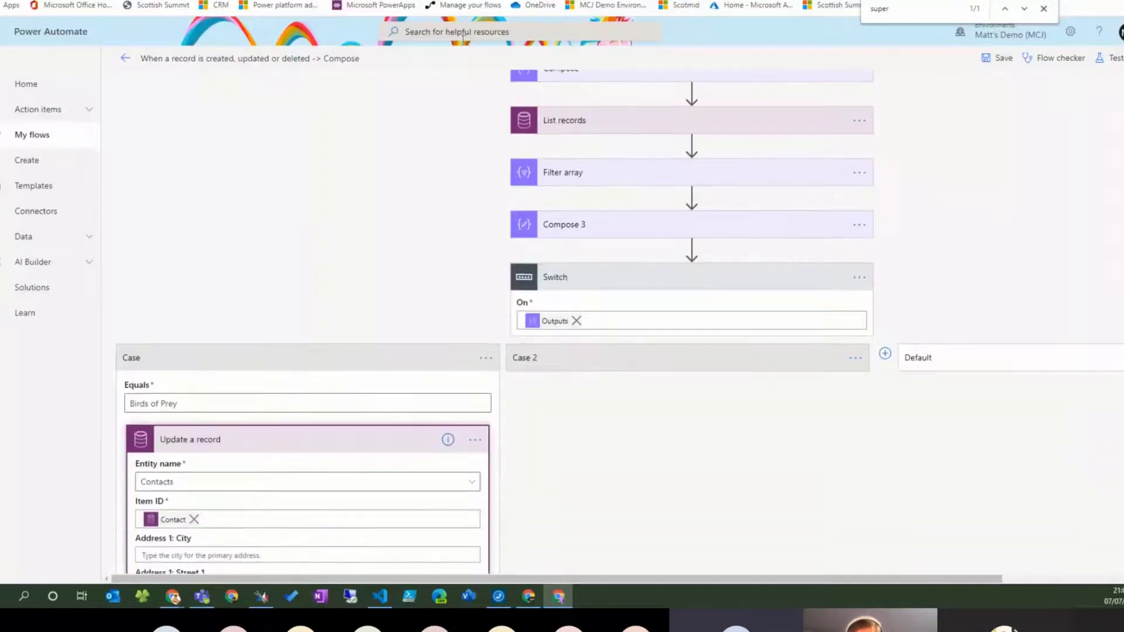
click(756, 228)
click(755, 218)
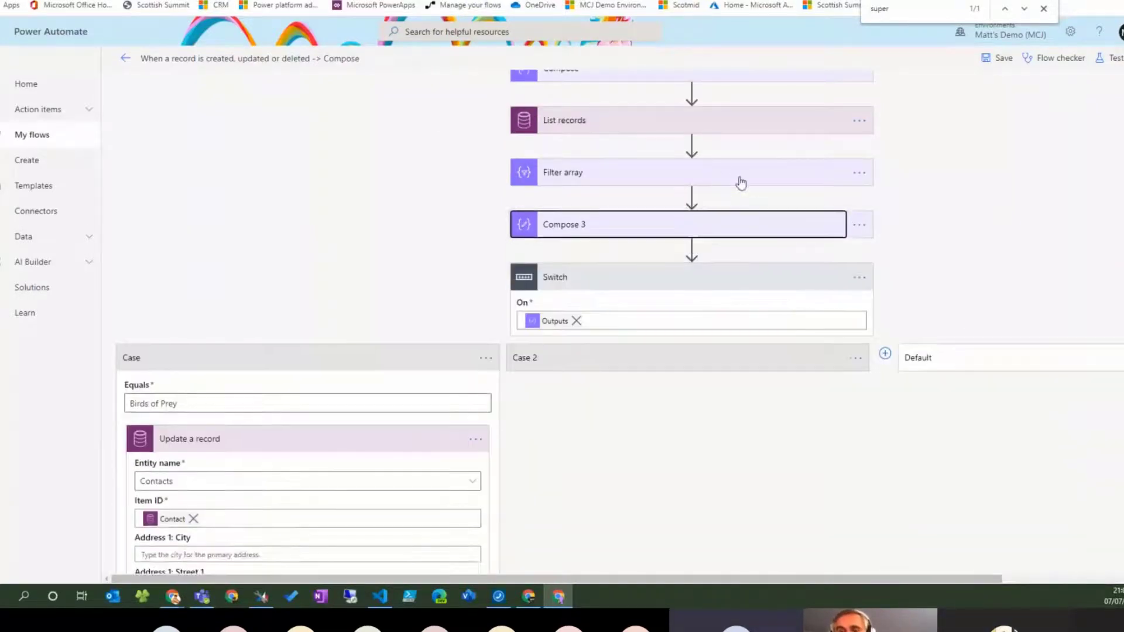
click(740, 179)
click(679, 120)
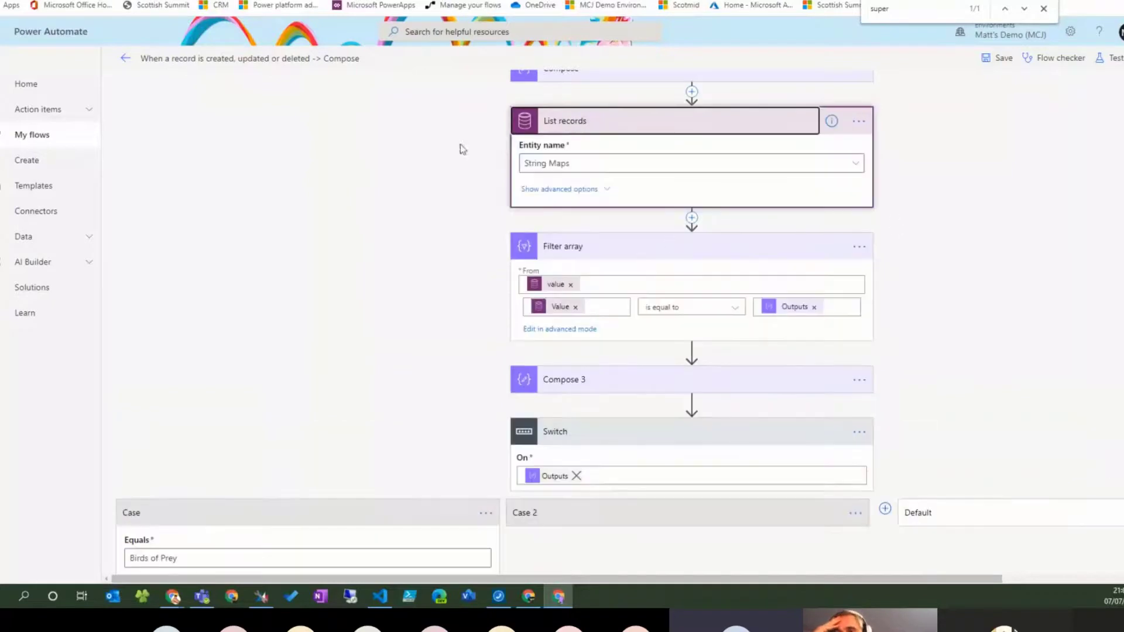
click(568, 190)
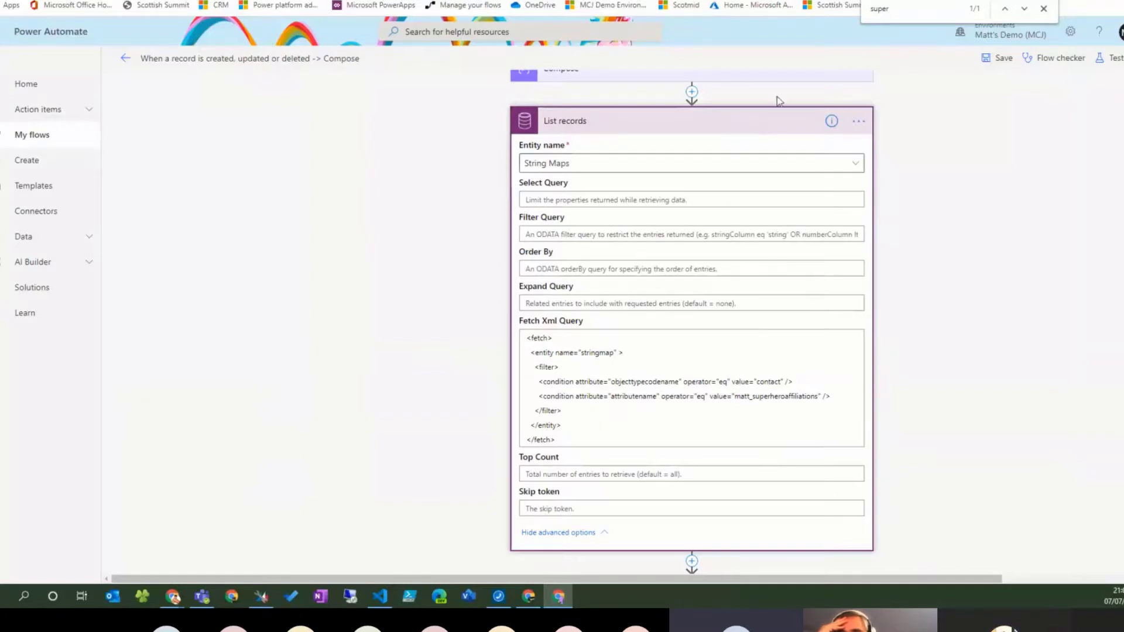
click(768, 120)
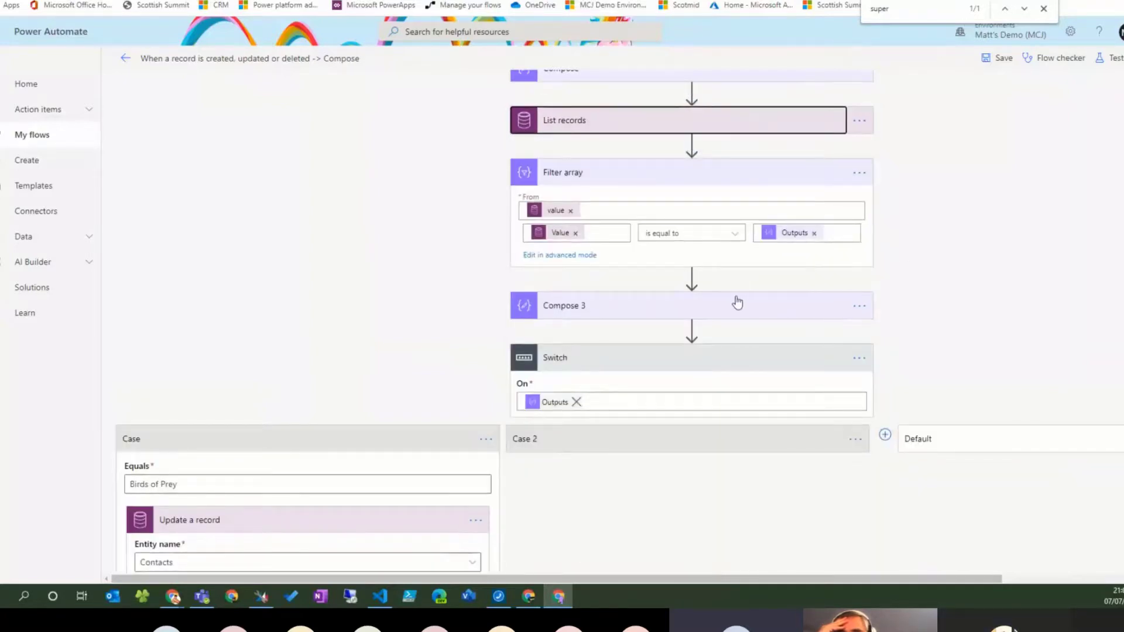
- Scroll to the Update a record step's Super Hero Affiliations concat expression
scroll(711, 254, down, 1)
scroll(711, 254, down, 1)
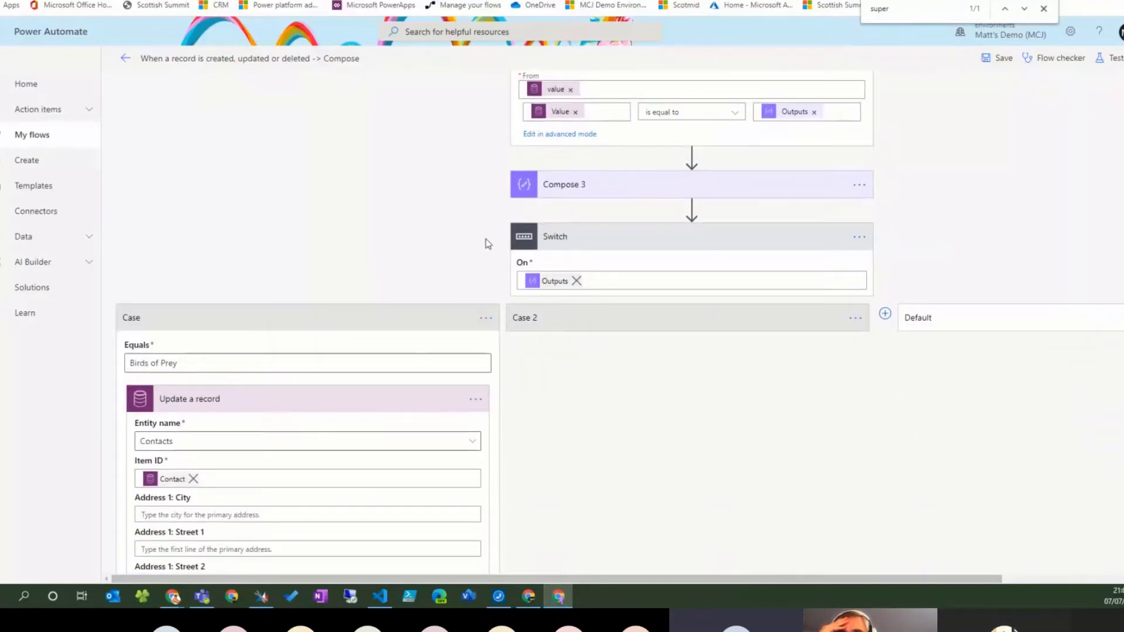
scroll(586, 222, down, 15)
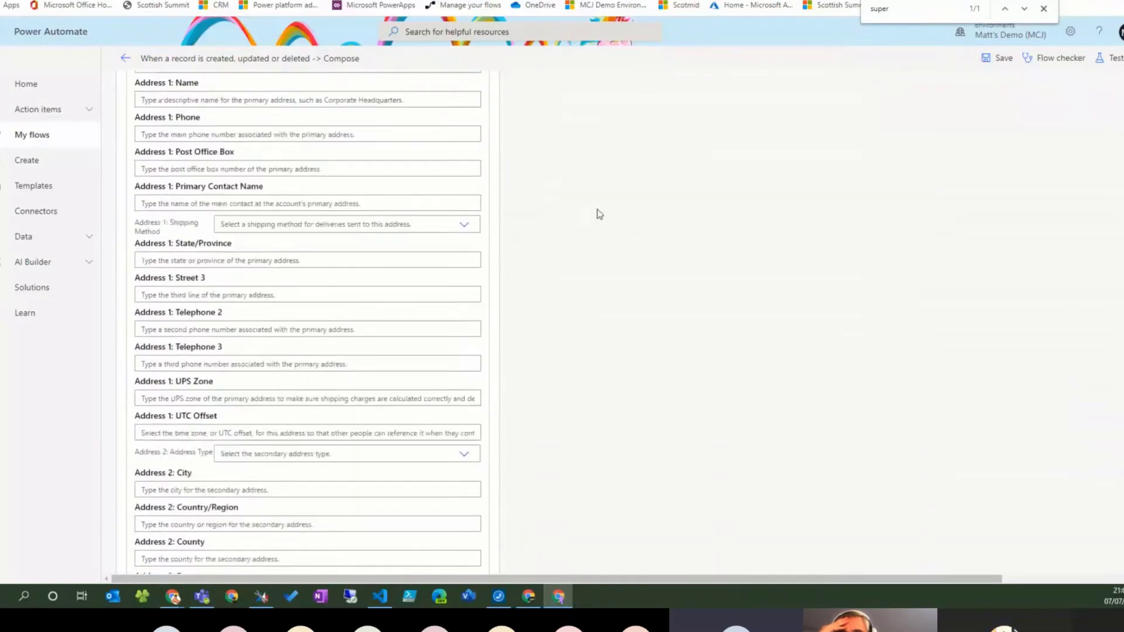
scroll(554, 293, down, 20)
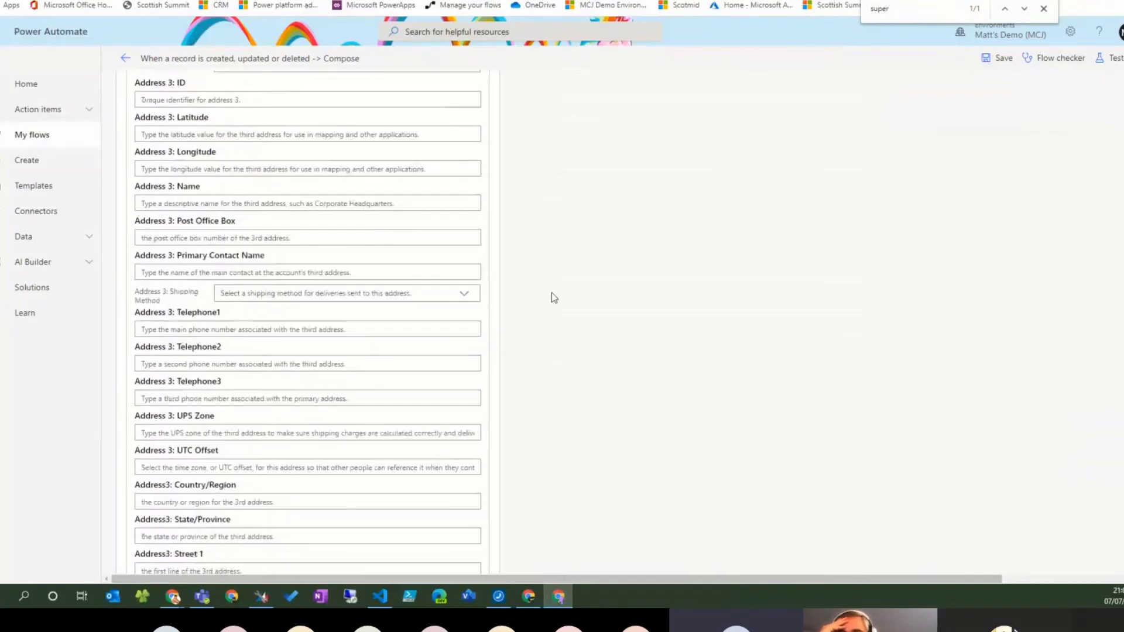
scroll(552, 293, down, 20)
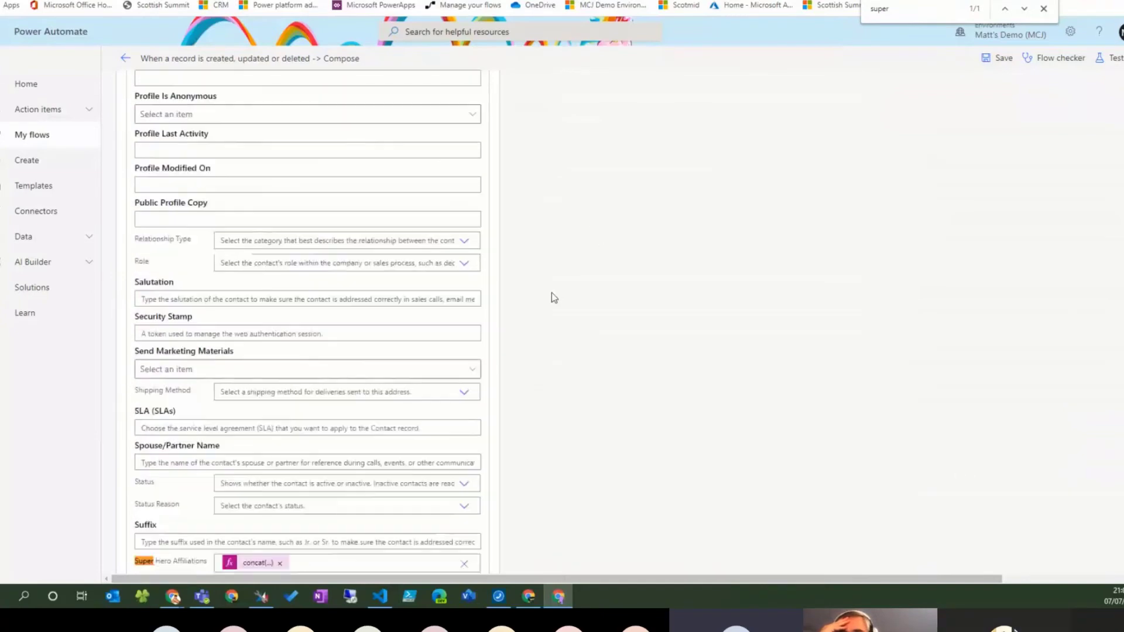